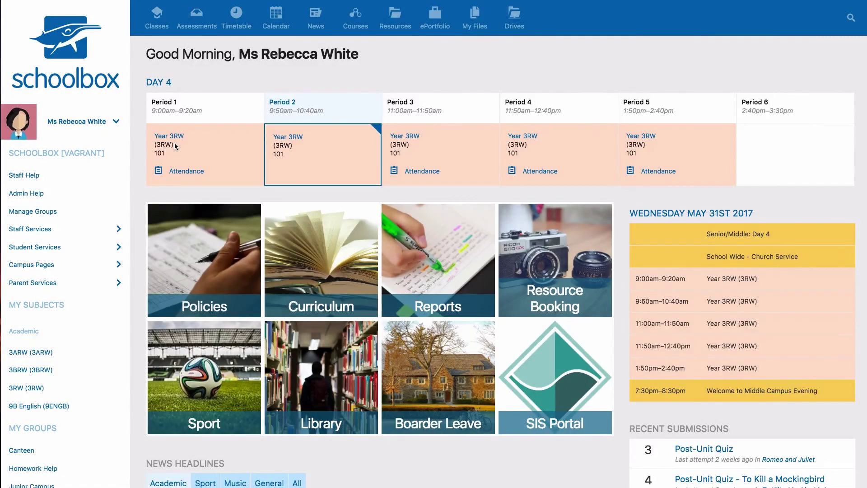
Step: Open the Year 3RW class page from the Period 1 timetable link
click(175, 146)
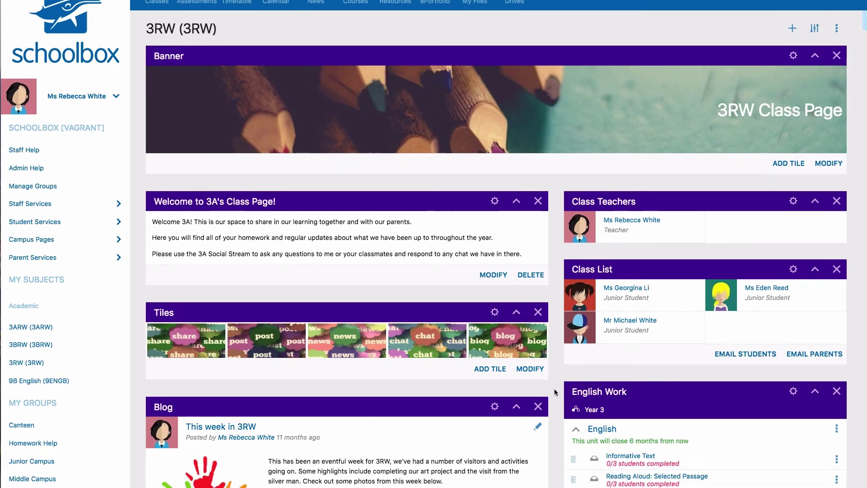
Step: Scroll through the 3RW class page to review its banner, tiles, blog, class list and course outline
scroll(555, 395, down, 1)
scroll(554, 395, down, 3)
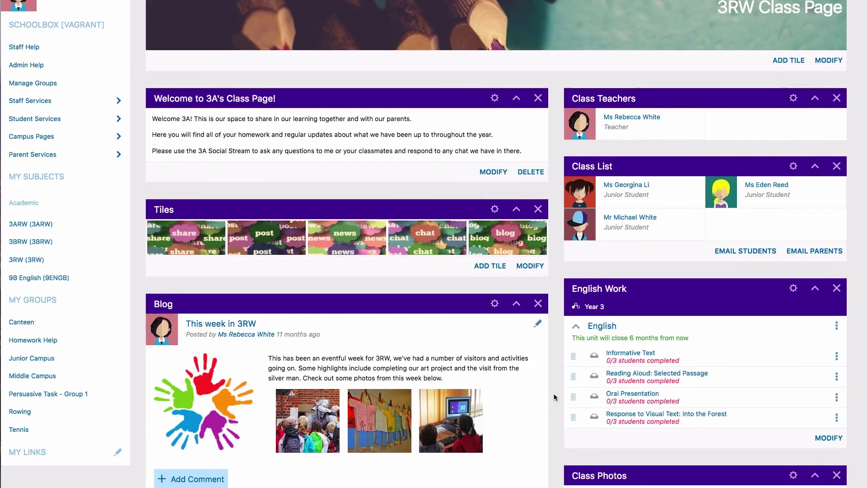
scroll(555, 397, down, 1)
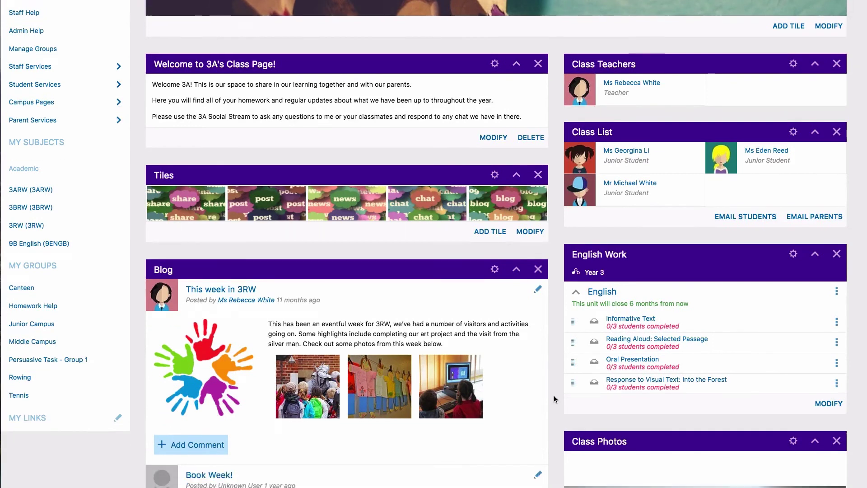
scroll(554, 398, down, 2)
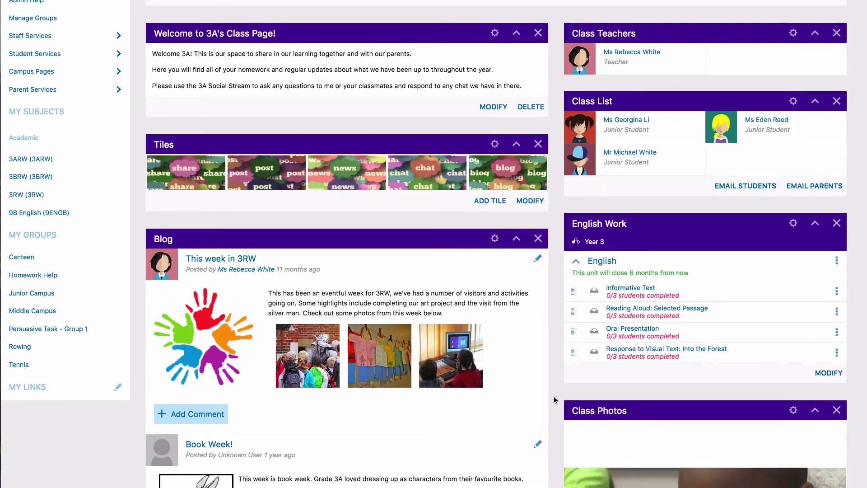
scroll(554, 396, down, 1)
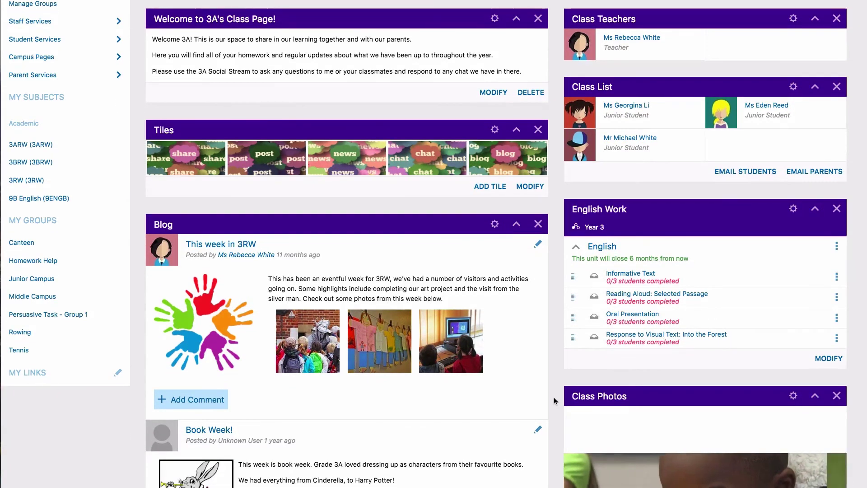
scroll(553, 397, down, 5)
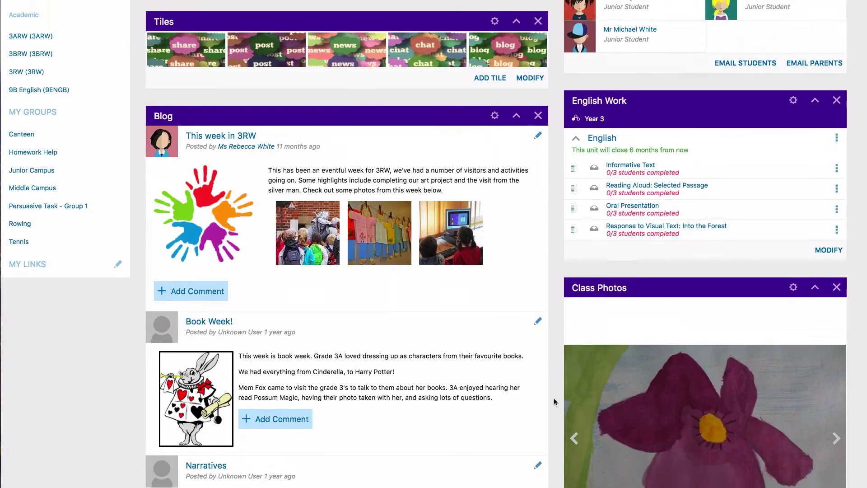
scroll(554, 397, down, 3)
scroll(554, 397, down, 1)
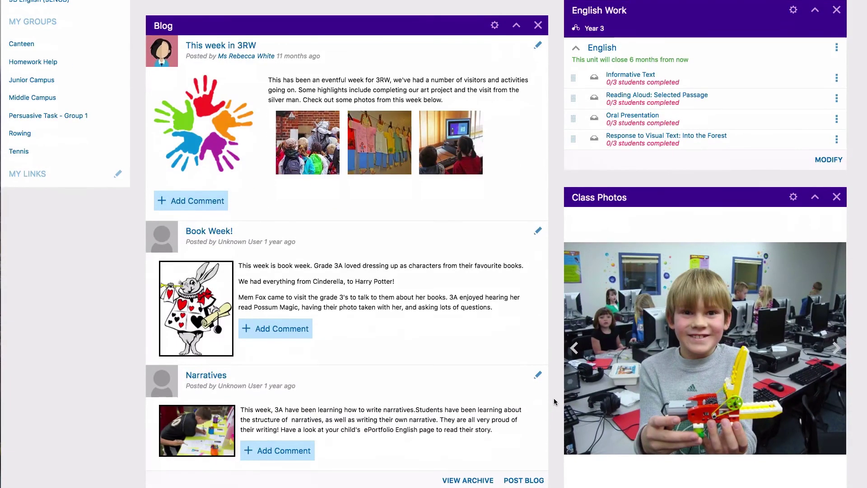
scroll(553, 398, down, 1)
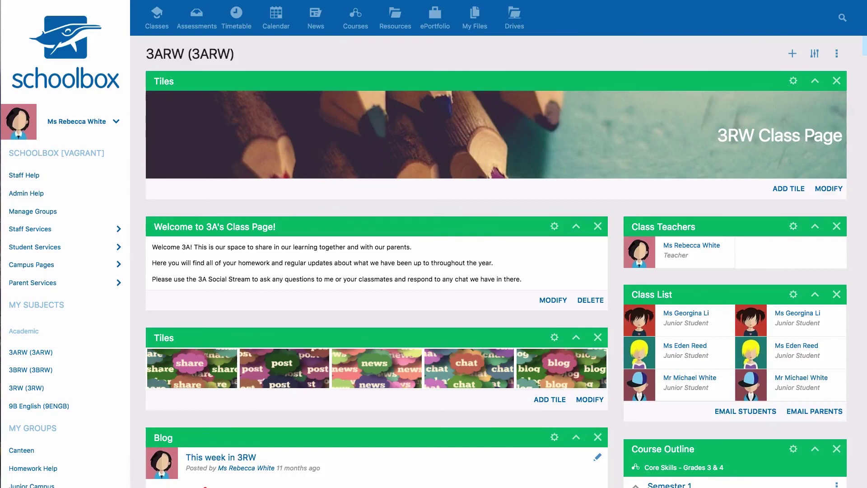
Step: Scroll through the 3ARW class page to review its components
scroll(433, 244, down, 3)
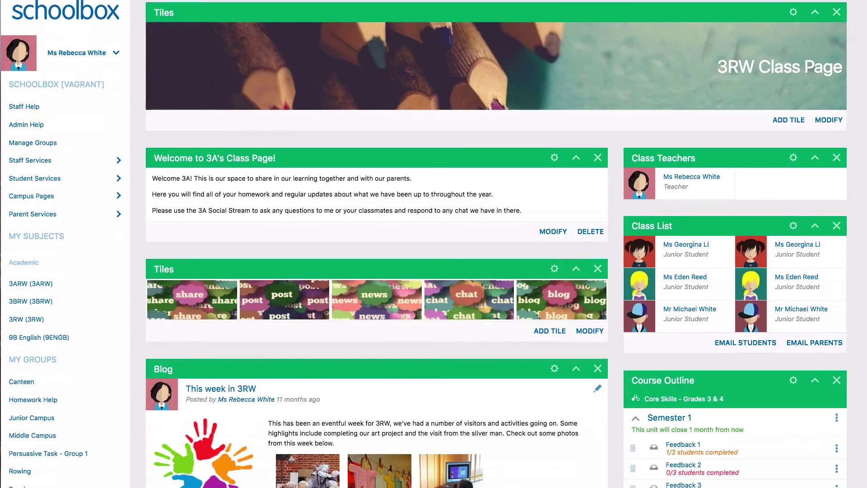
scroll(433, 244, down, 4)
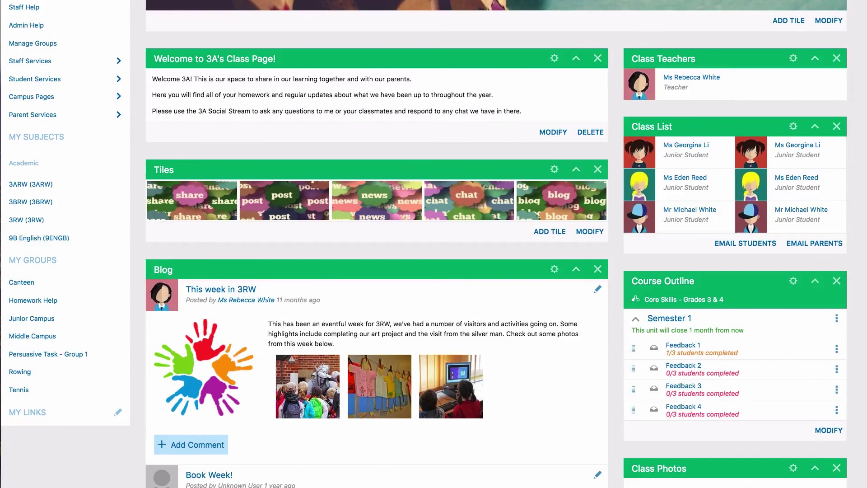
scroll(433, 244, down, 7)
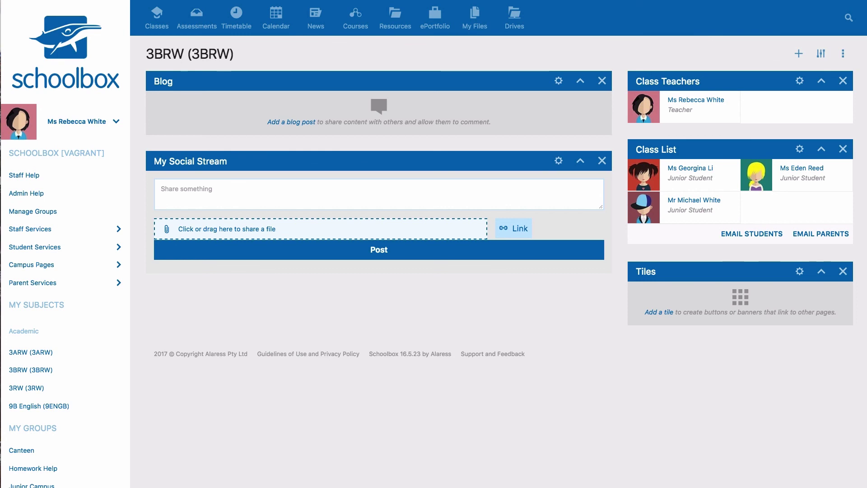
Step: Clear the page's old components and add Class Teachers and Class List to the right column
click(820, 84)
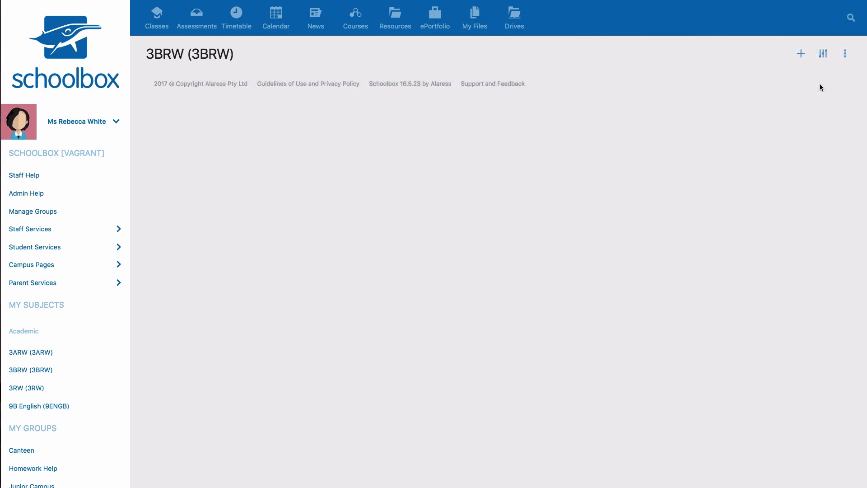
click(802, 55)
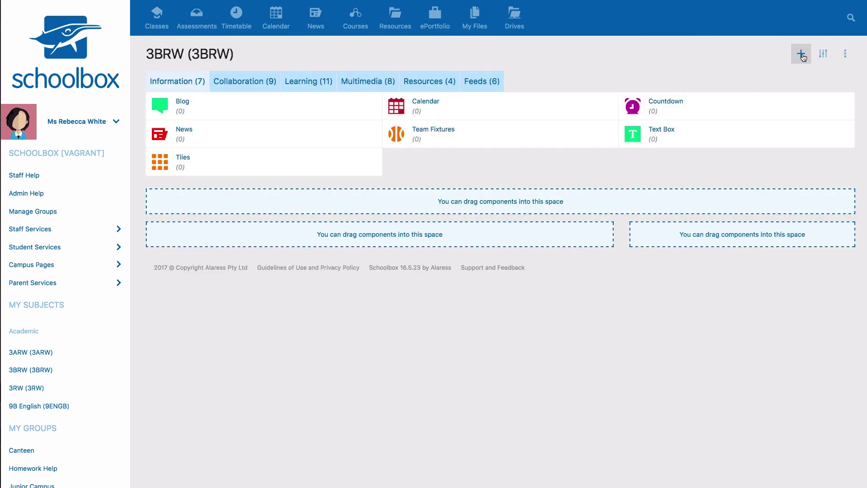
click(308, 87)
drag(441, 111, 687, 276)
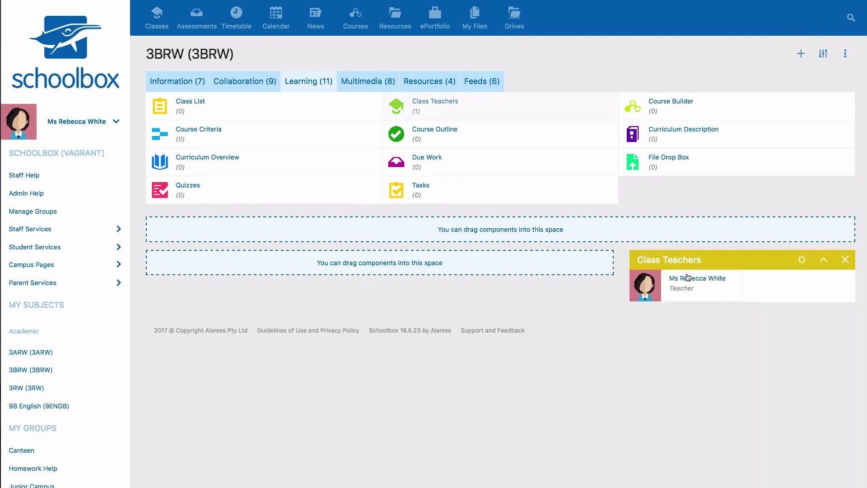
drag(209, 109, 701, 333)
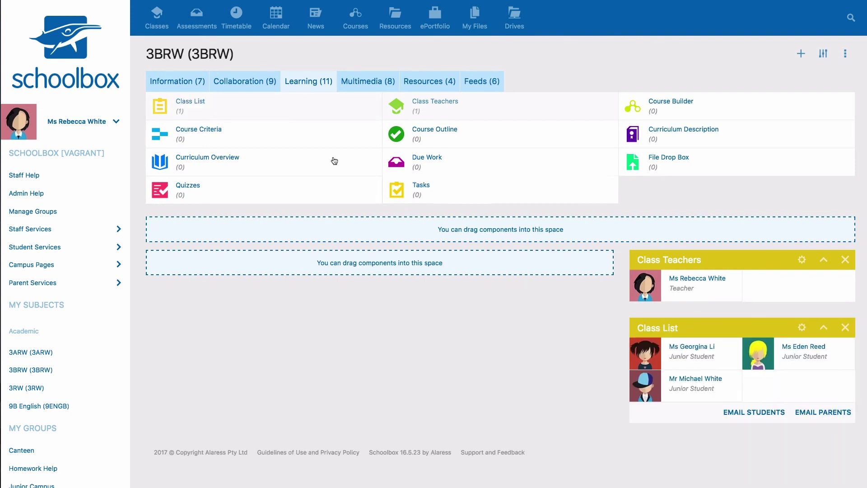
Step: Add a News component to the left column
click(172, 81)
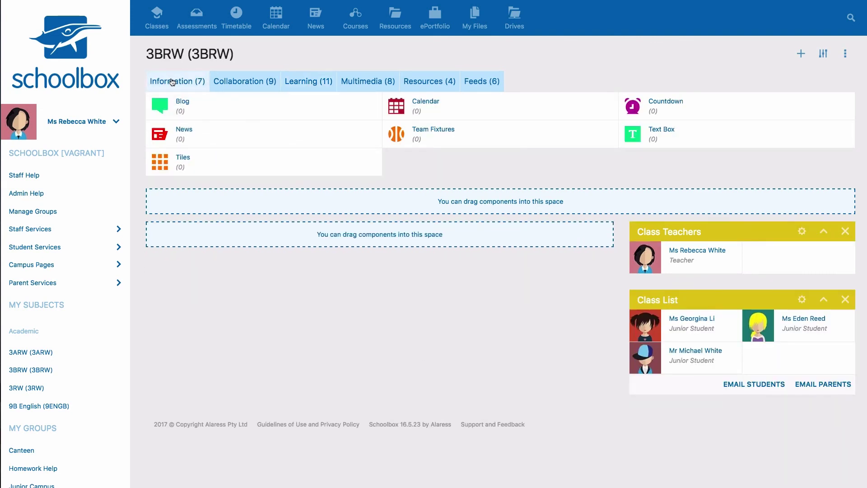
drag(221, 138, 224, 138)
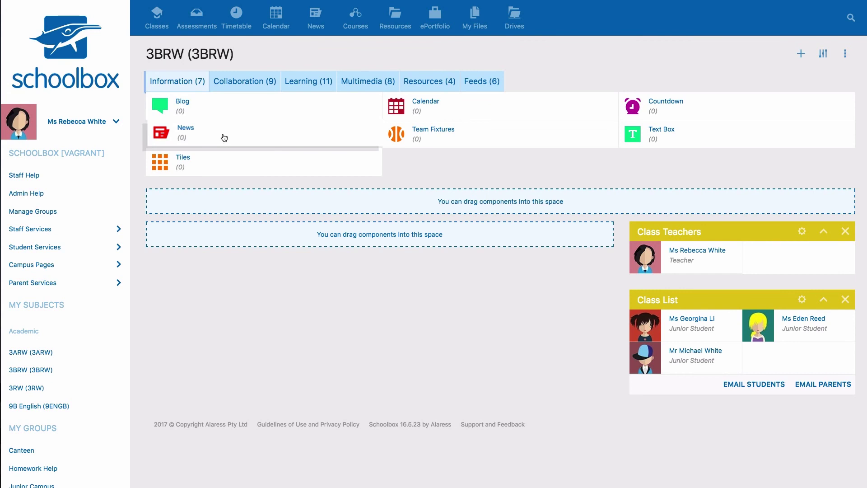
drag(224, 137, 232, 242)
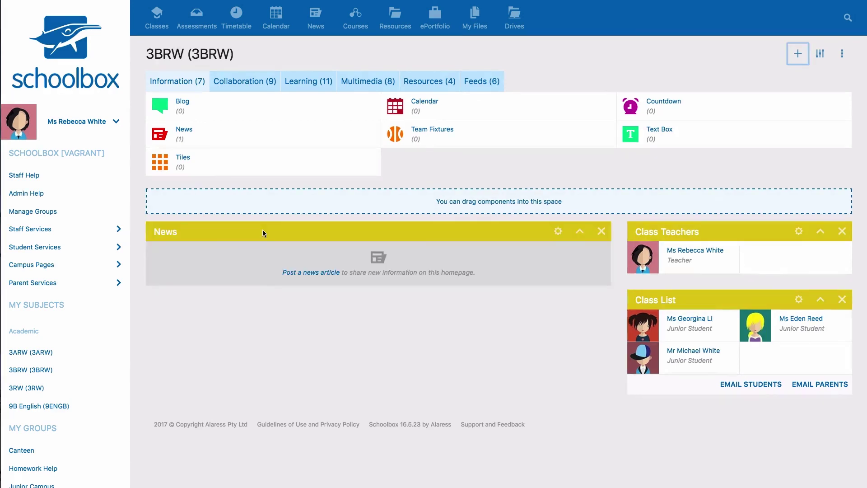
Step: Post the news article 'Welcome to our new class page 3B!' with the pasted two-paragraph introduction
click(307, 273)
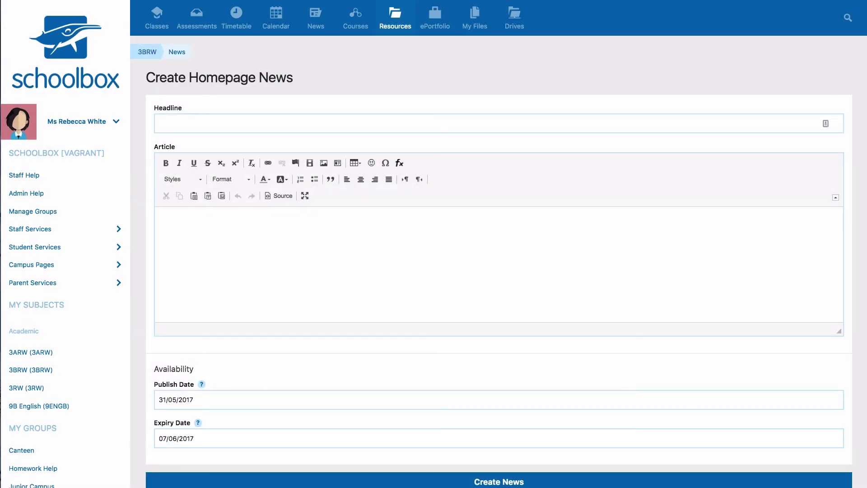
click(358, 120)
text(Welcome to our new class page 3B!)
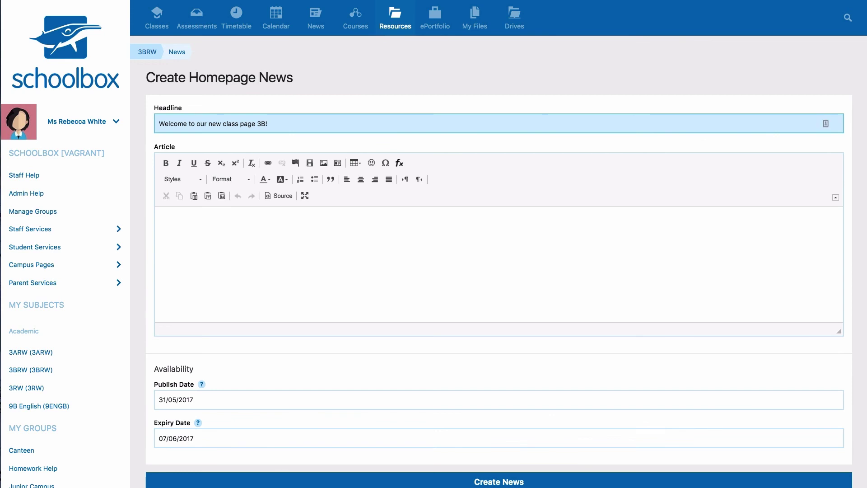
click(257, 220)
text(We now have a fun way of learning together as a class. You can find homework, learning activities and videos about our lessons here. You can also ask questions and share your work with one another.)
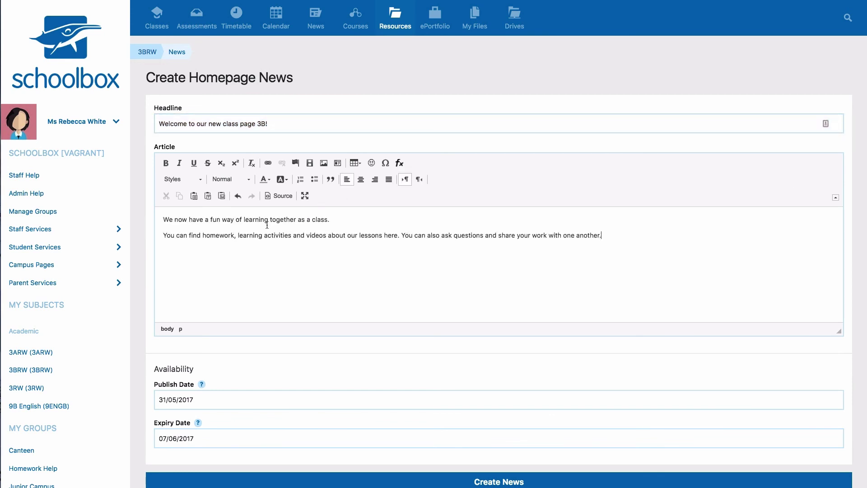
click(465, 482)
click(796, 55)
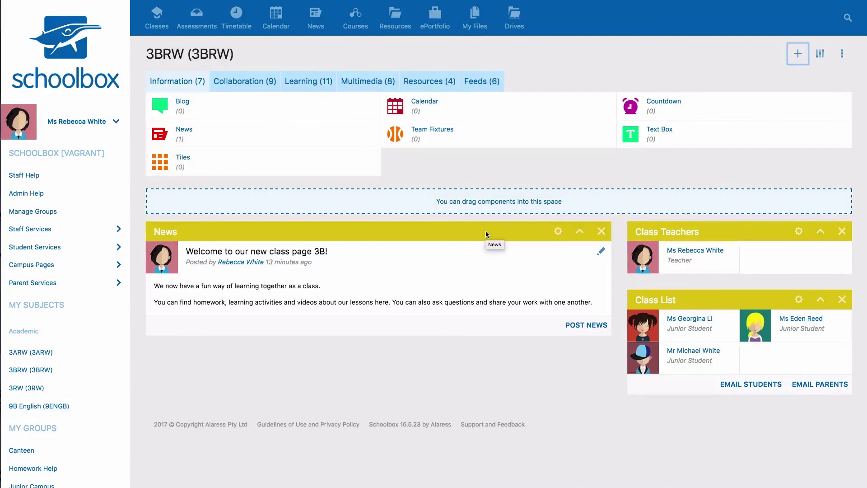
Step: Add a Blog below News and publish 'Book Week!' with the pasted text and an uploaded image
drag(277, 114, 281, 362)
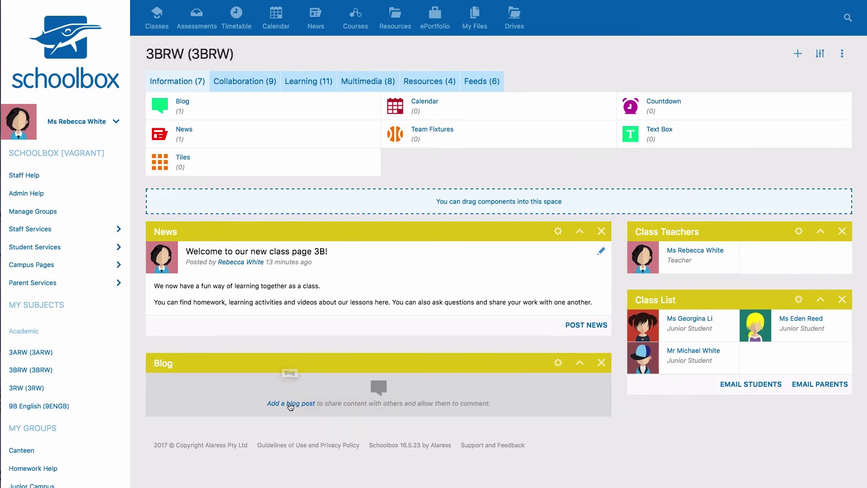
click(291, 403)
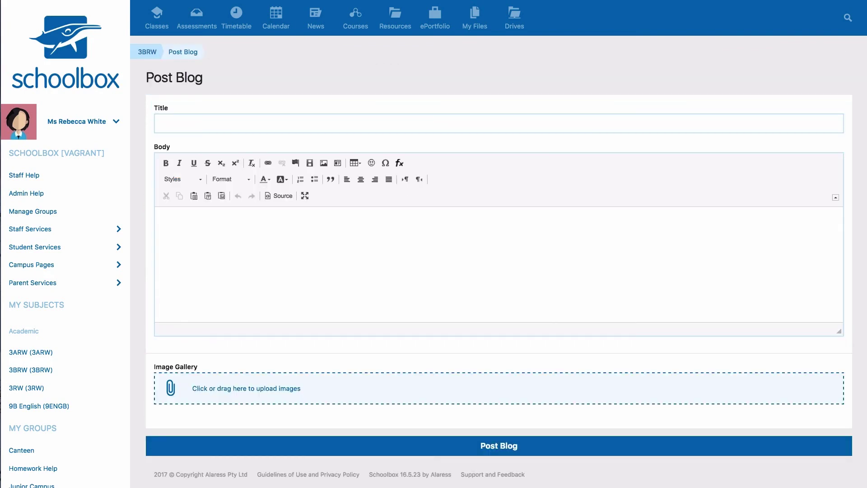
click(357, 121)
text(Book Week!)
key(Tab)
click(458, 246)
text(This week is book week. Grade 3A loved dressing up as characters from their favourite books. We had everything from Cinderella, to Harry Potter! Mem Fox came to visit the grade 3's to talk to them about her books. 3A enjoyed hearing her read Possum Magic, having their photo taken with her, and asking lots of questions.)
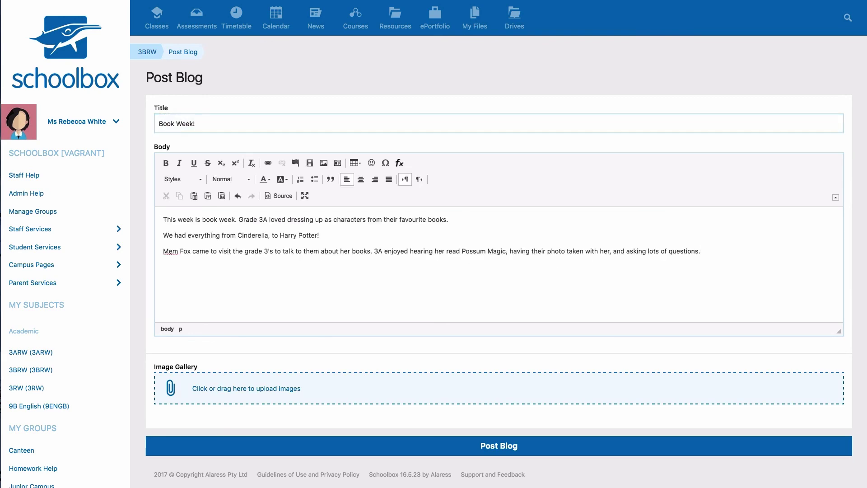
drag(259, 408, 288, 407)
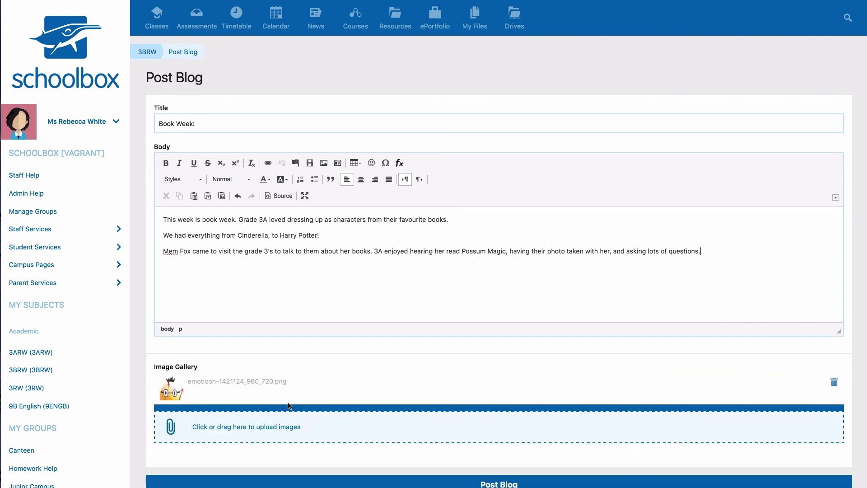
click(441, 478)
click(797, 54)
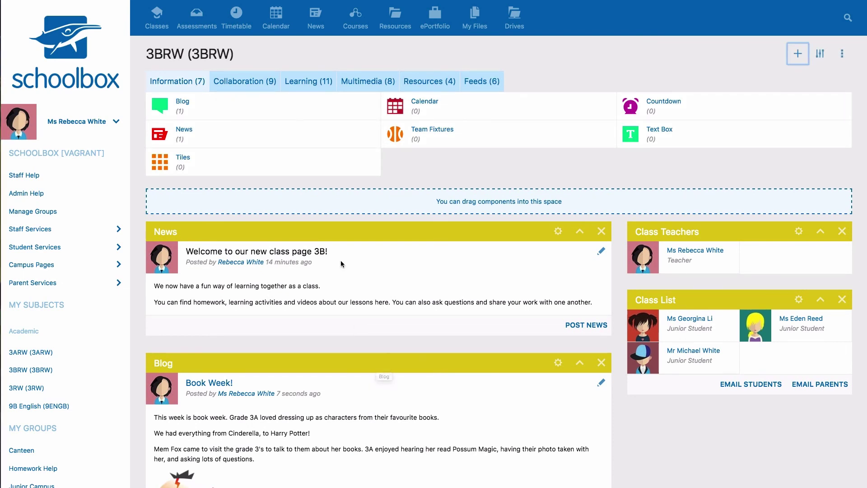
Step: Place a Social Stream component in the right column below the Class List
drag(243, 168, 244, 165)
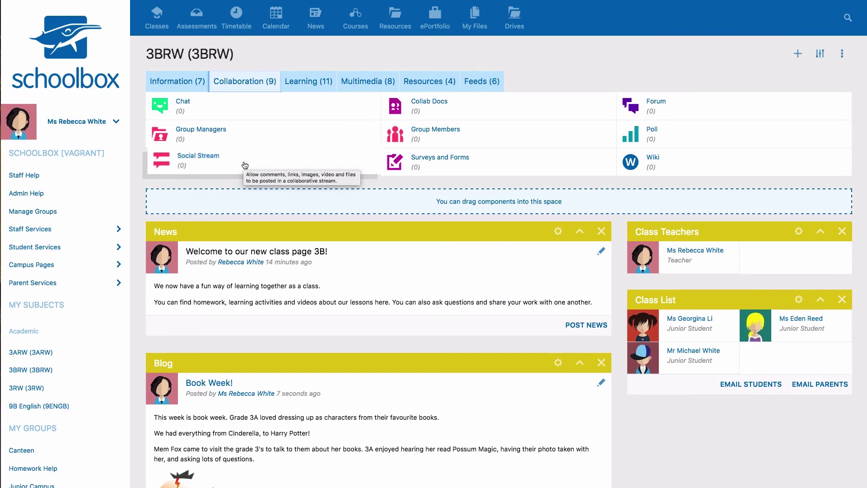
drag(245, 165, 729, 409)
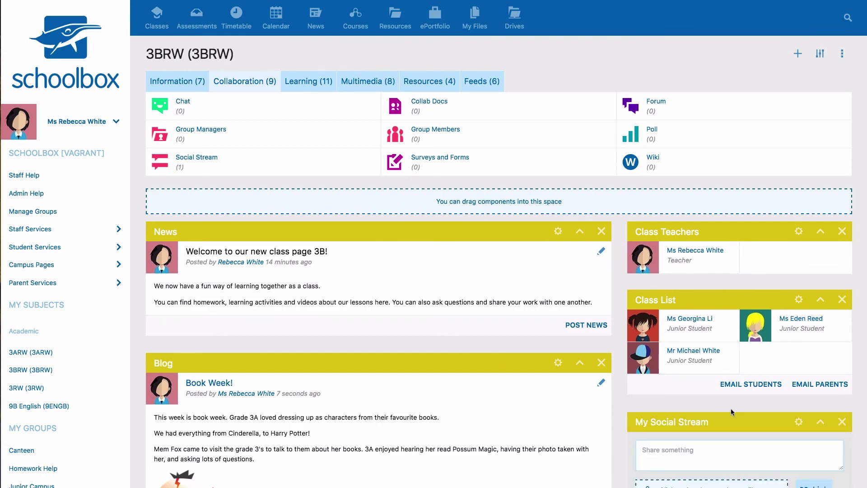
scroll(730, 408, down, 1)
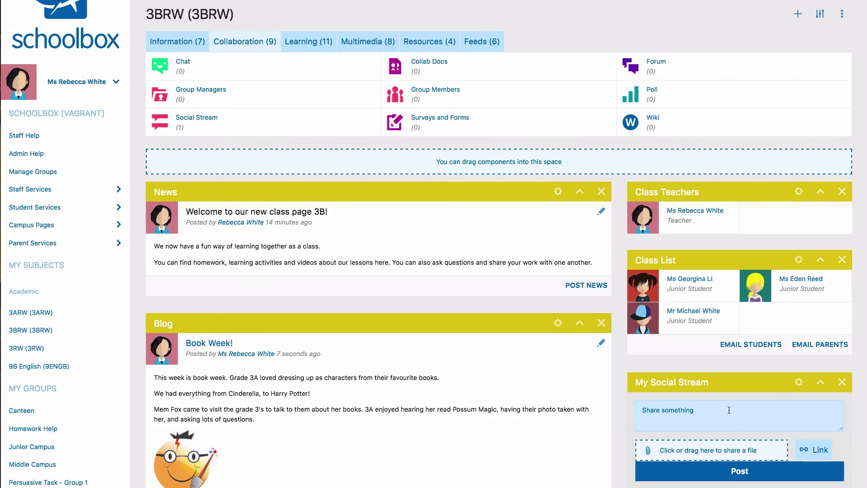
scroll(729, 409, up, 1)
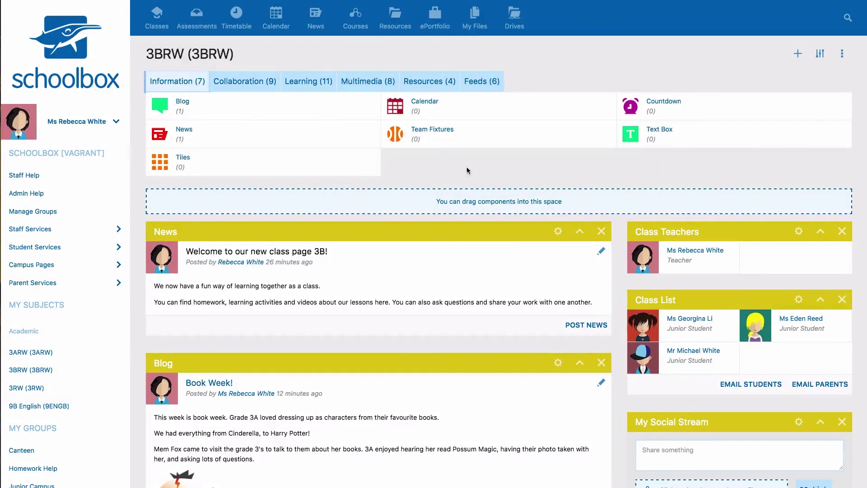
Step: Add a Tiles component and start a new tile titled 'Grade 3 English'
drag(255, 164, 261, 213)
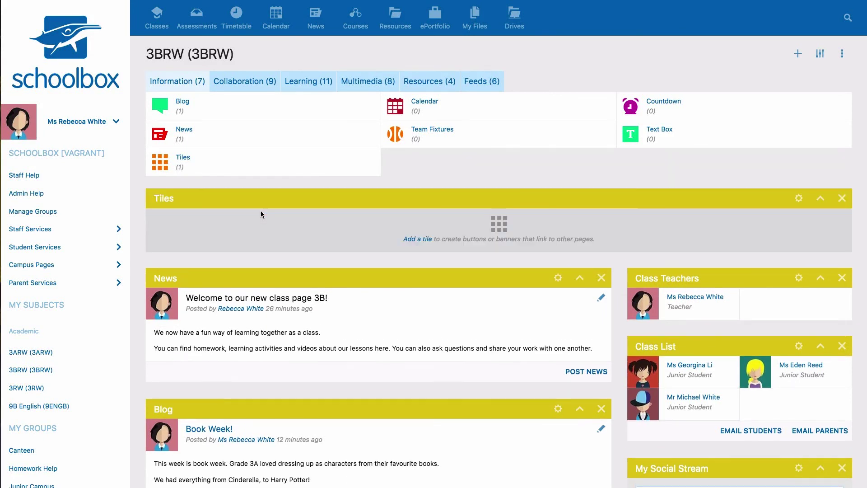
click(415, 241)
click(211, 145)
text(G)
click(210, 162)
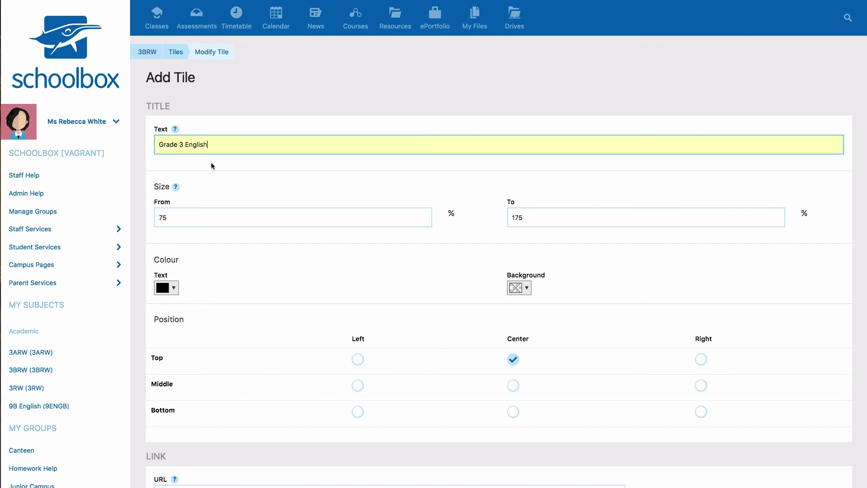
Step: Make the tile text white, position it middle-right, and use pencils (1).jpg as background
click(167, 288)
drag(181, 313, 156, 299)
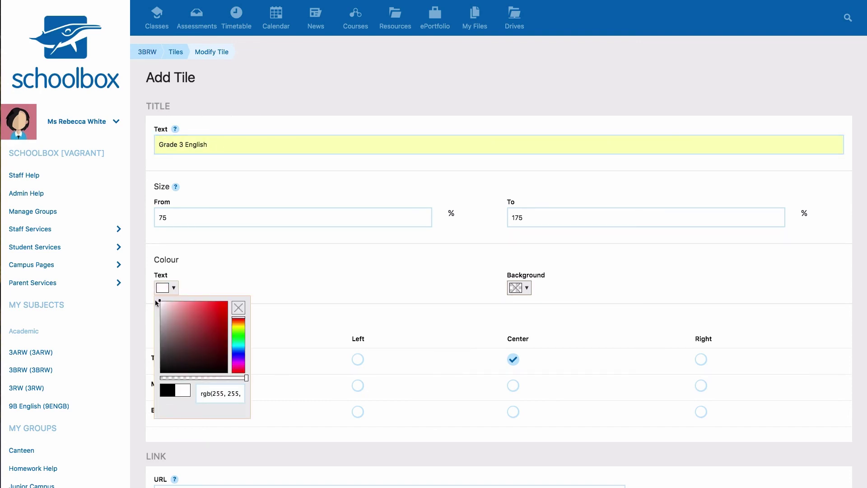
click(701, 386)
scroll(329, 411, down, 10)
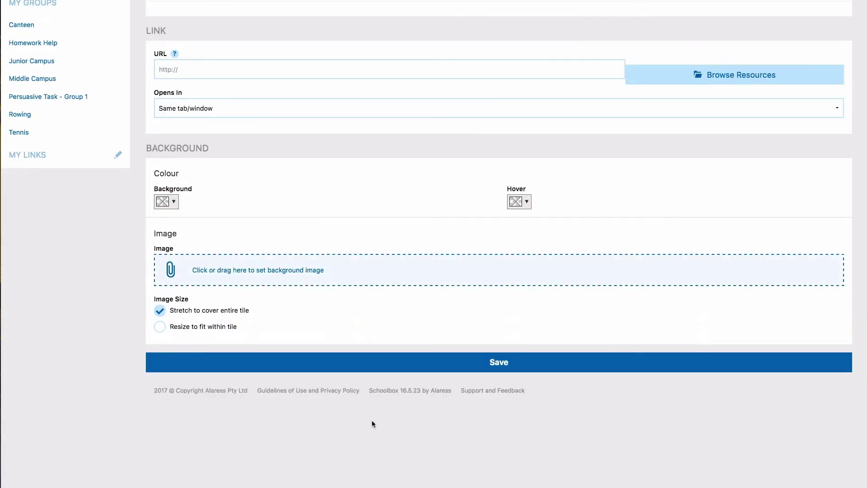
mouse_move(246, 485)
mouse_down()
mouse_move(246, 314)
mouse_move(263, 271)
mouse_up()
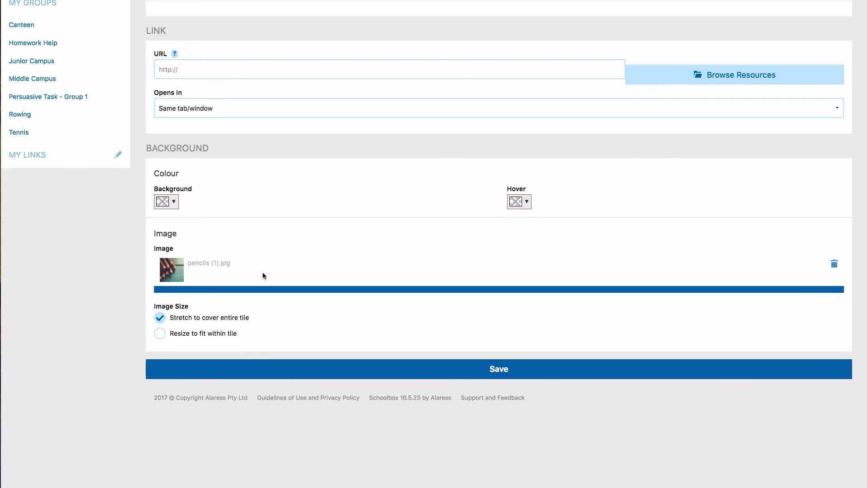
Step: Save the tile and set the layout to 1 tile per row with a custom 16:2 ratio
click(441, 359)
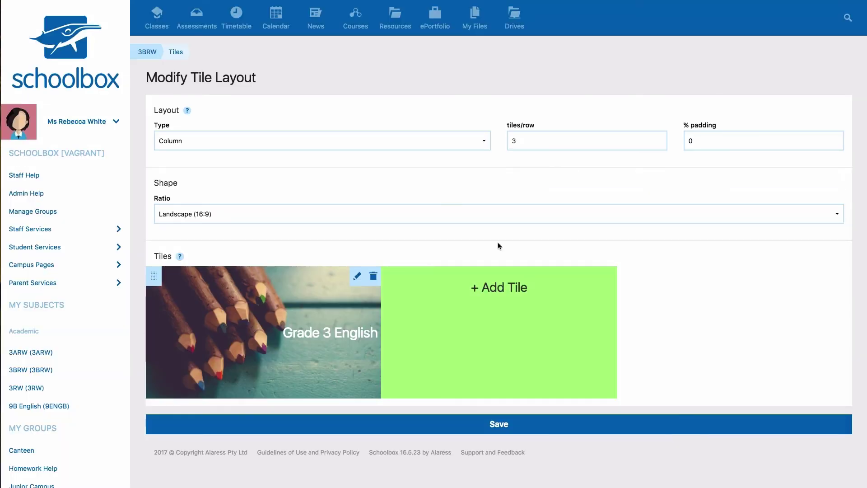
click(526, 214)
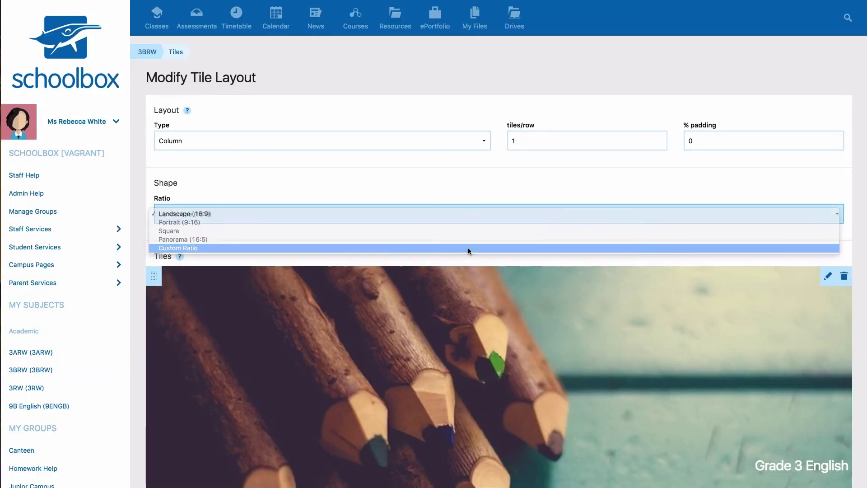
click(468, 248)
text(2)
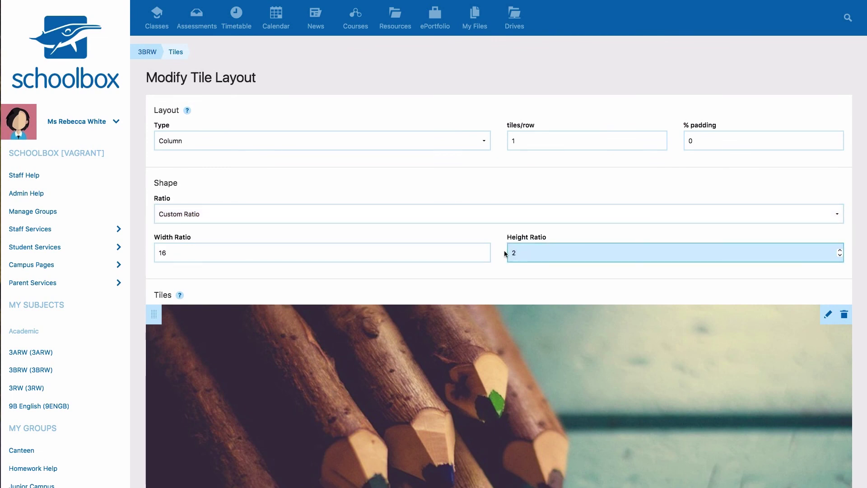
key(Tab)
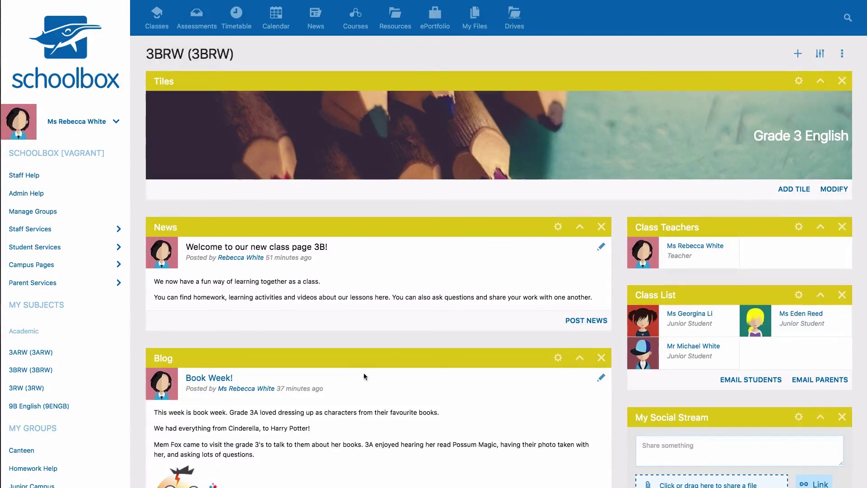
Step: Add a Course Outline to the right column and choose Grade 3 English to import
click(797, 53)
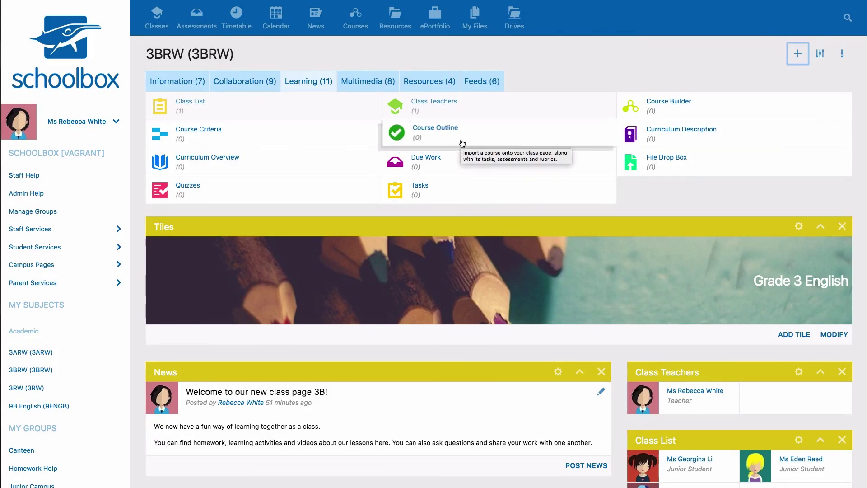
drag(462, 143, 711, 386)
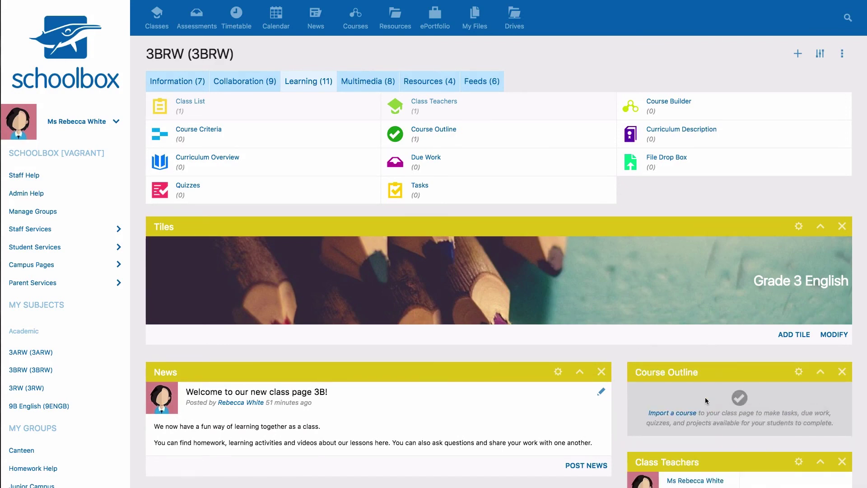
click(684, 414)
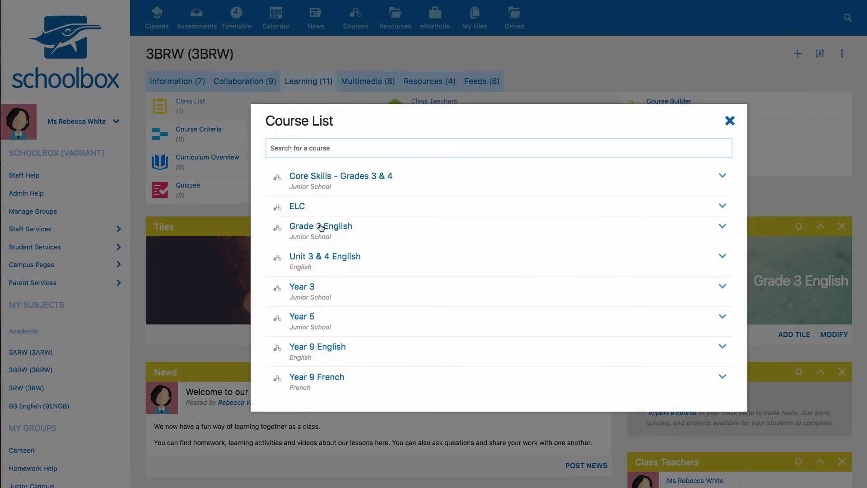
click(321, 226)
Step: Import the Visual Text: Into the Forest unit, open 31/05/2017 and closing 31/07/2017, into 3BRW
click(668, 287)
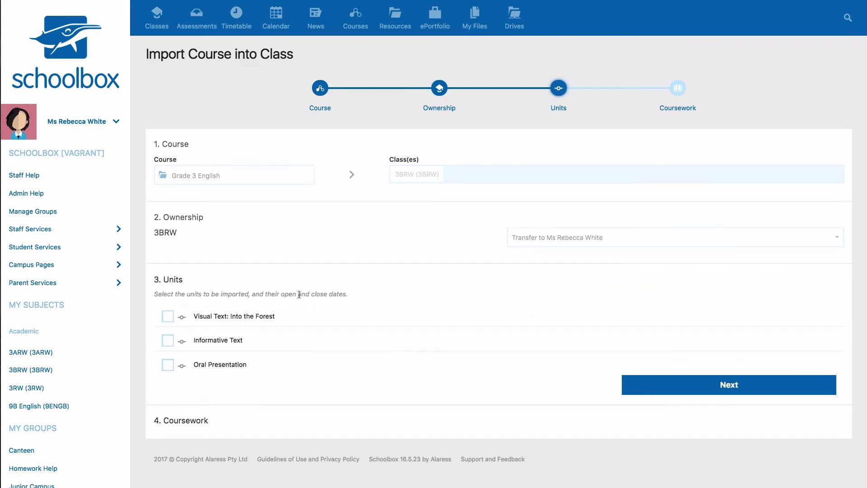
click(167, 316)
click(538, 319)
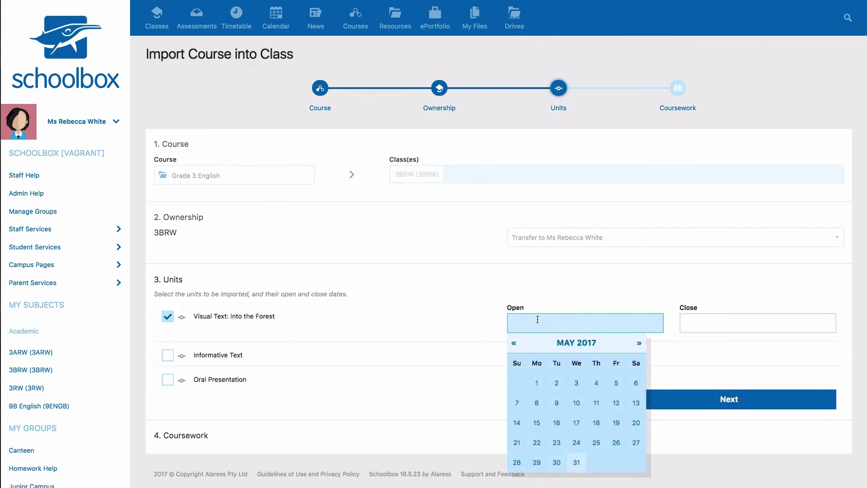
click(574, 462)
click(708, 322)
click(812, 343)
click(811, 343)
click(710, 481)
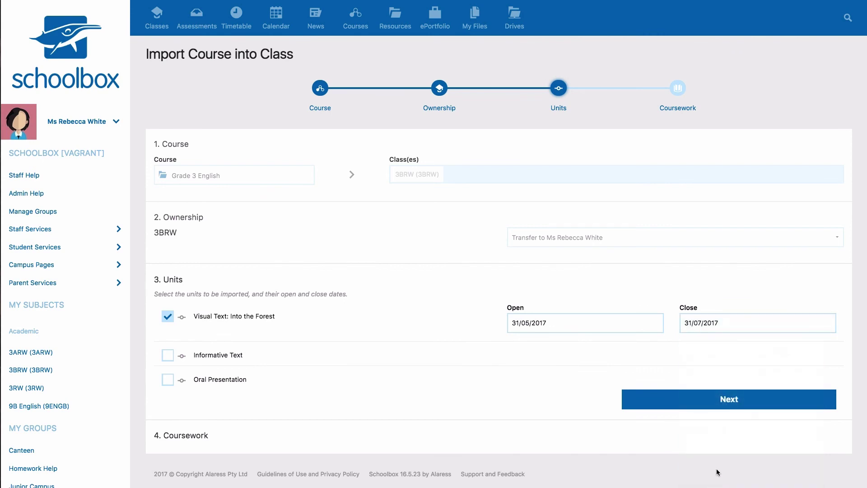
click(730, 399)
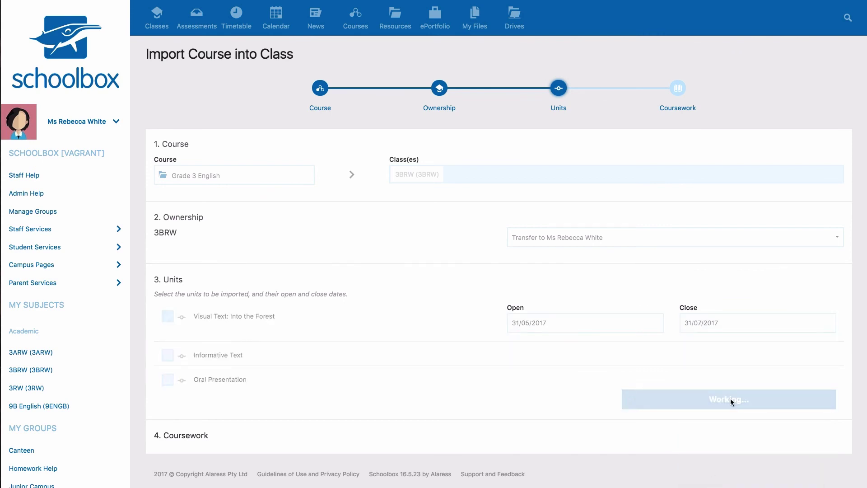
click(730, 421)
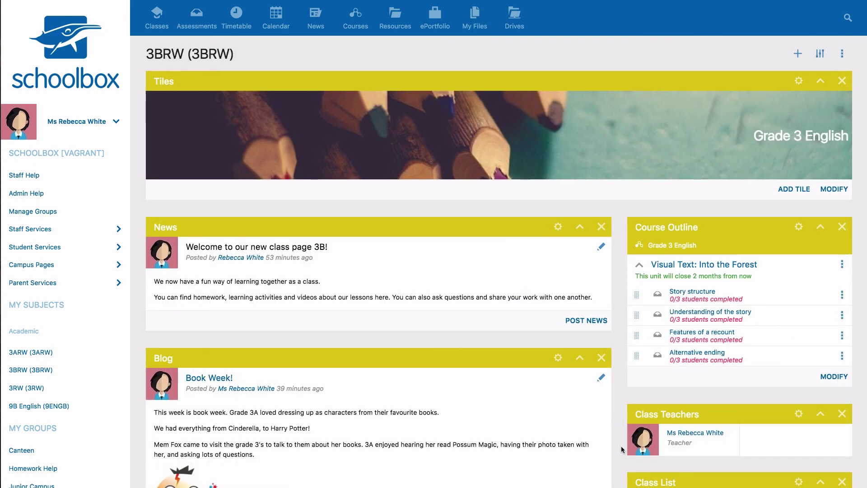
Step: Scroll down the reloaded 3BRW page to review the four Into the Forest assessments
scroll(621, 447, down, 5)
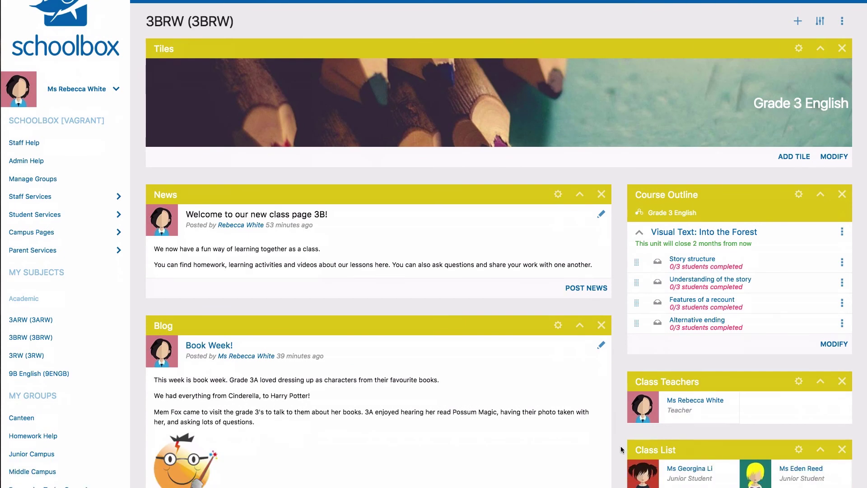
scroll(621, 448, down, 3)
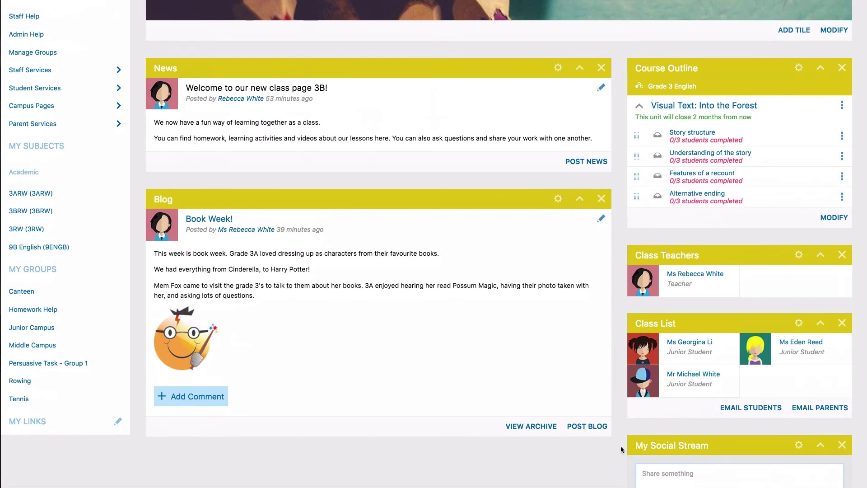
scroll(622, 448, down, 2)
scroll(621, 448, down, 1)
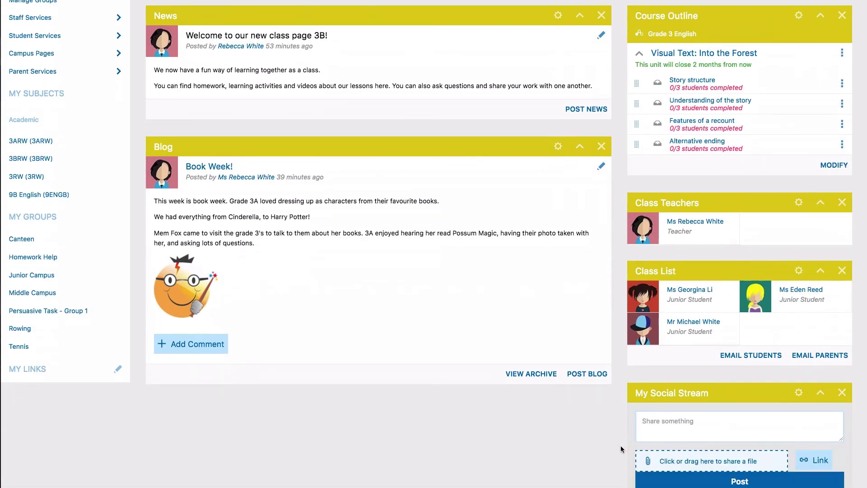